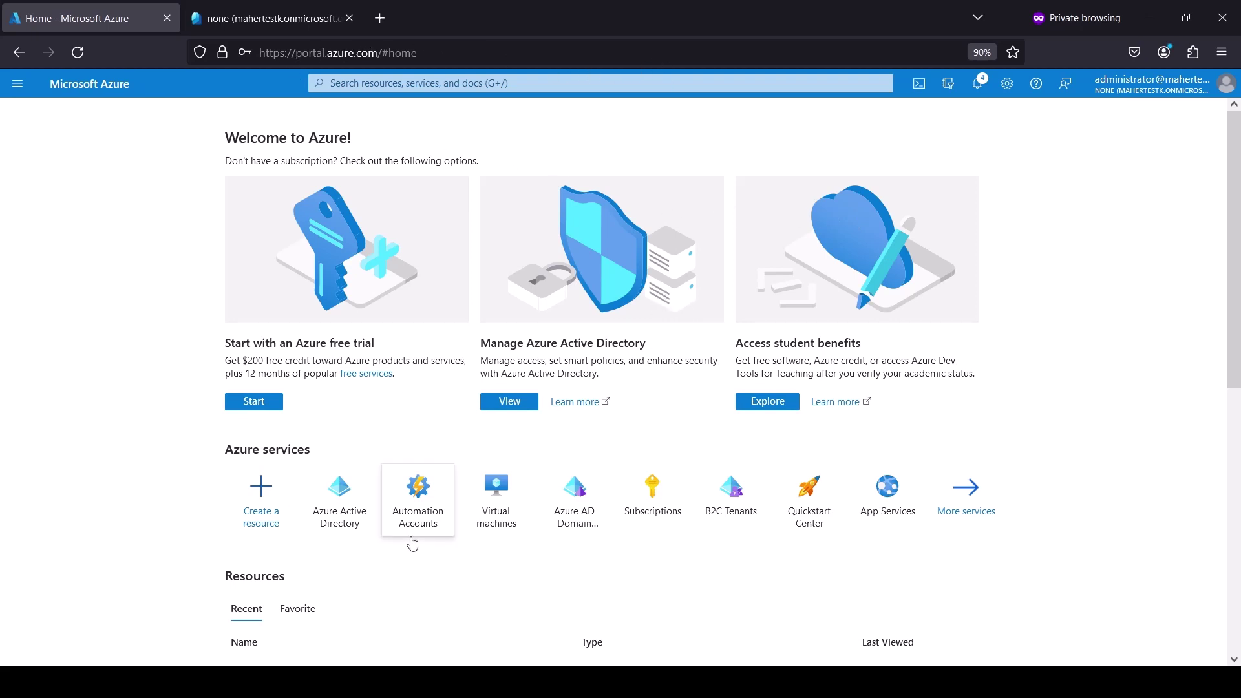
Step: Bring up the Azure portal search dropdown with recent searches and services
left_click(542, 84)
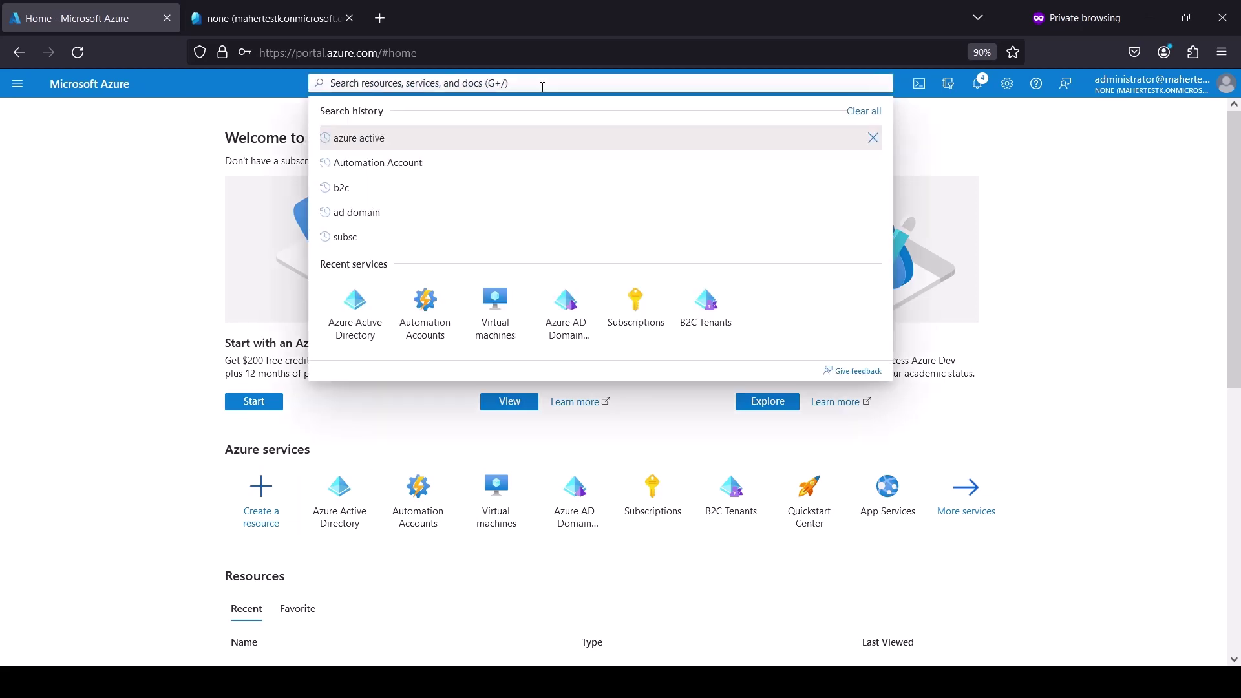
type("azure activ")
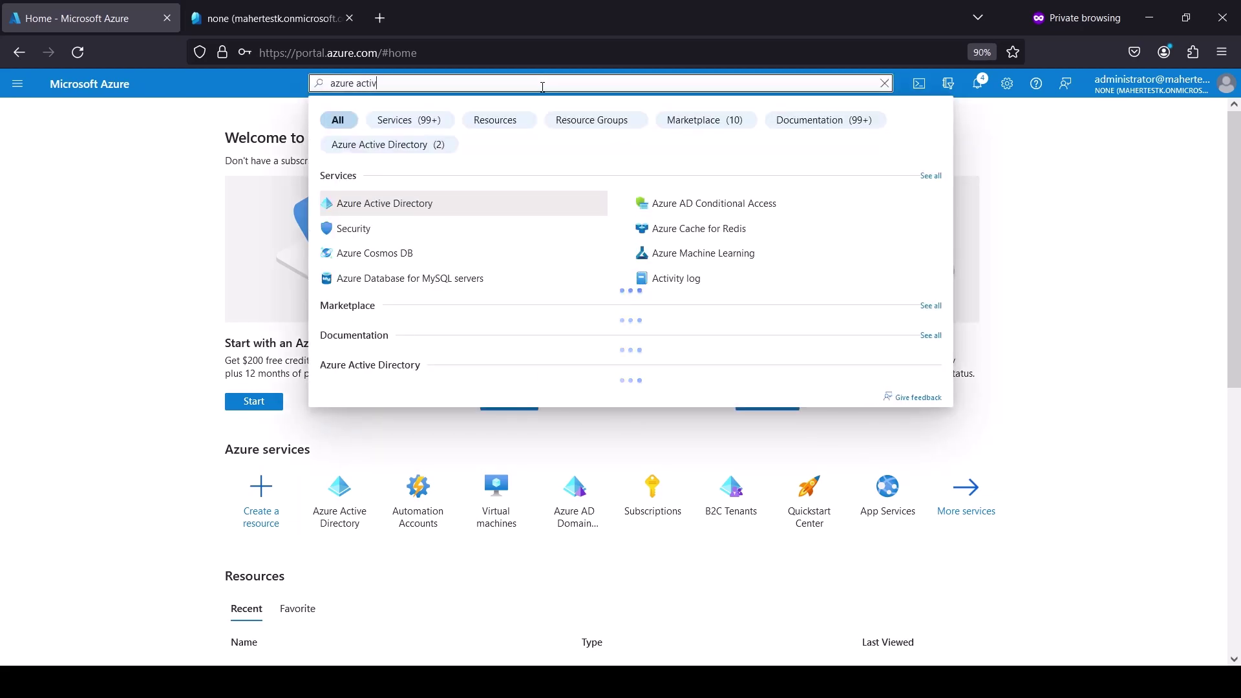
type("e")
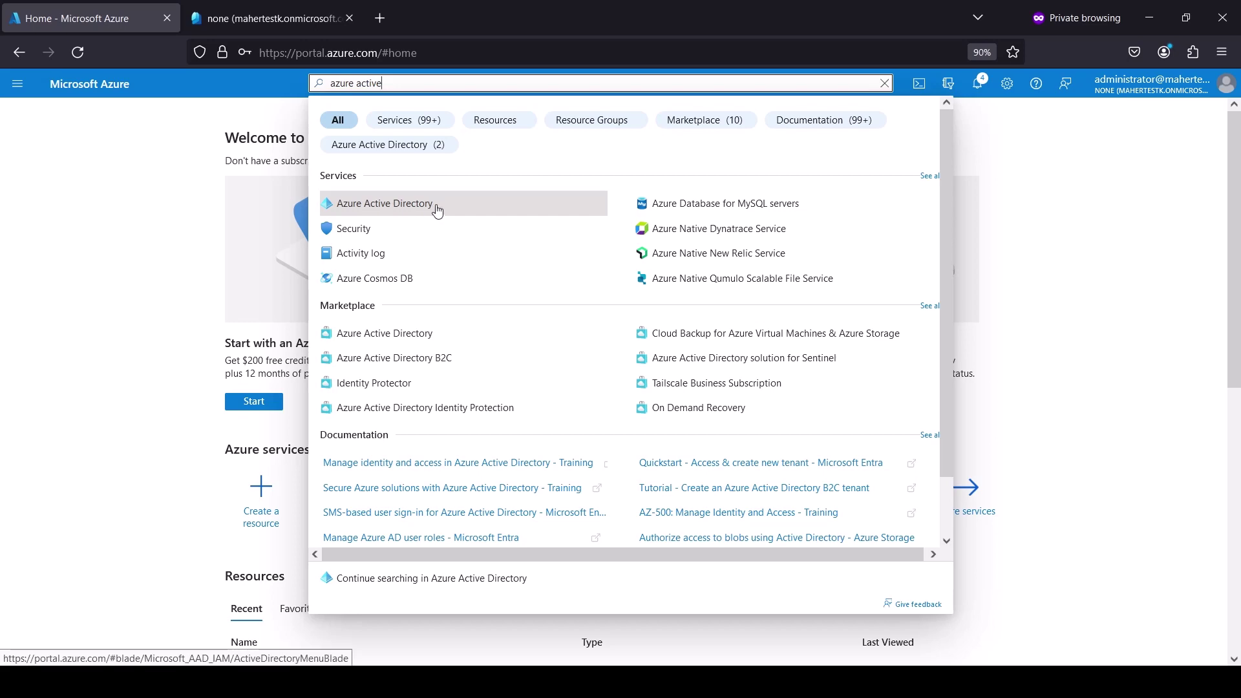
Step: Go to Azure Active Directory and show its six-user Users list
left_click(438, 211)
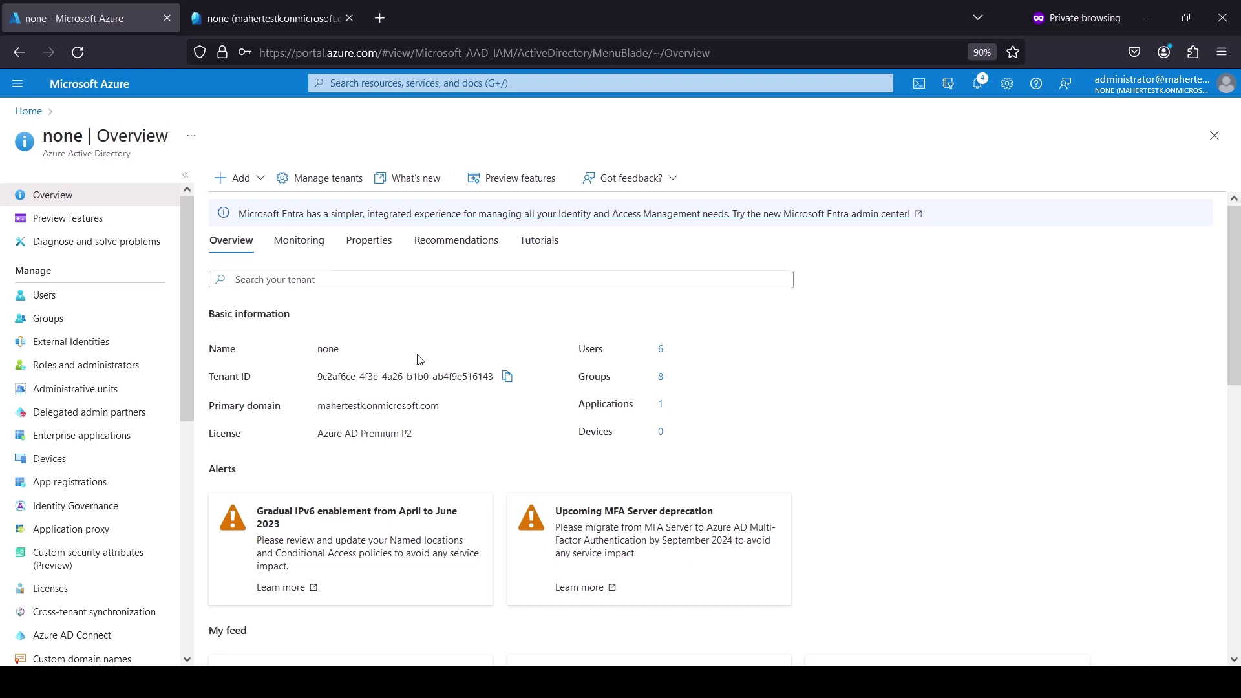
left_click(44, 296)
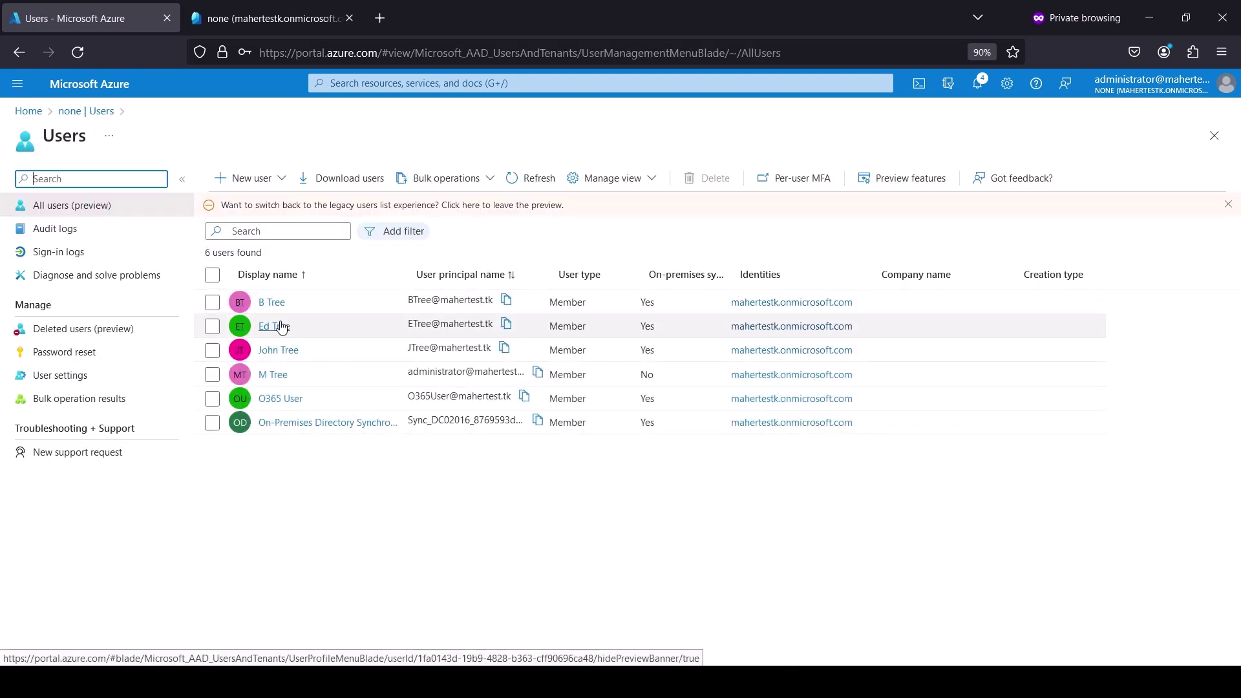
Step: Show B Tree's Enterprise Mobility + Security E5 licence with its ten service plans
left_click(278, 311)
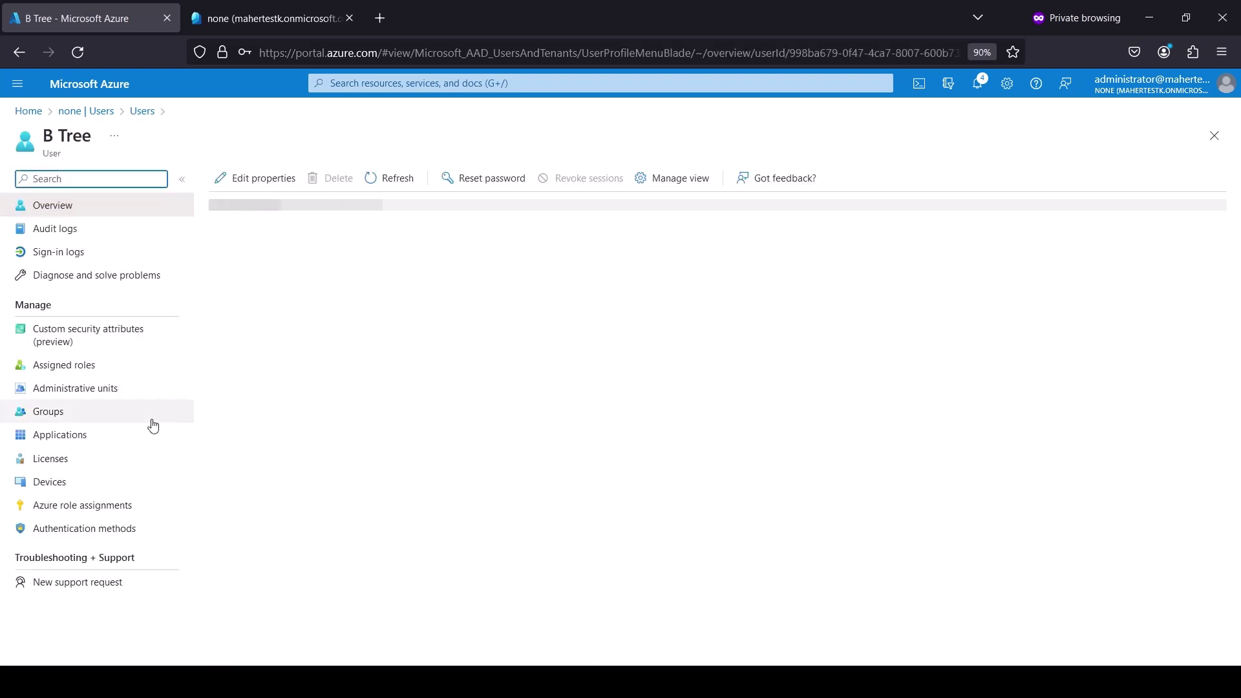
left_click(46, 460)
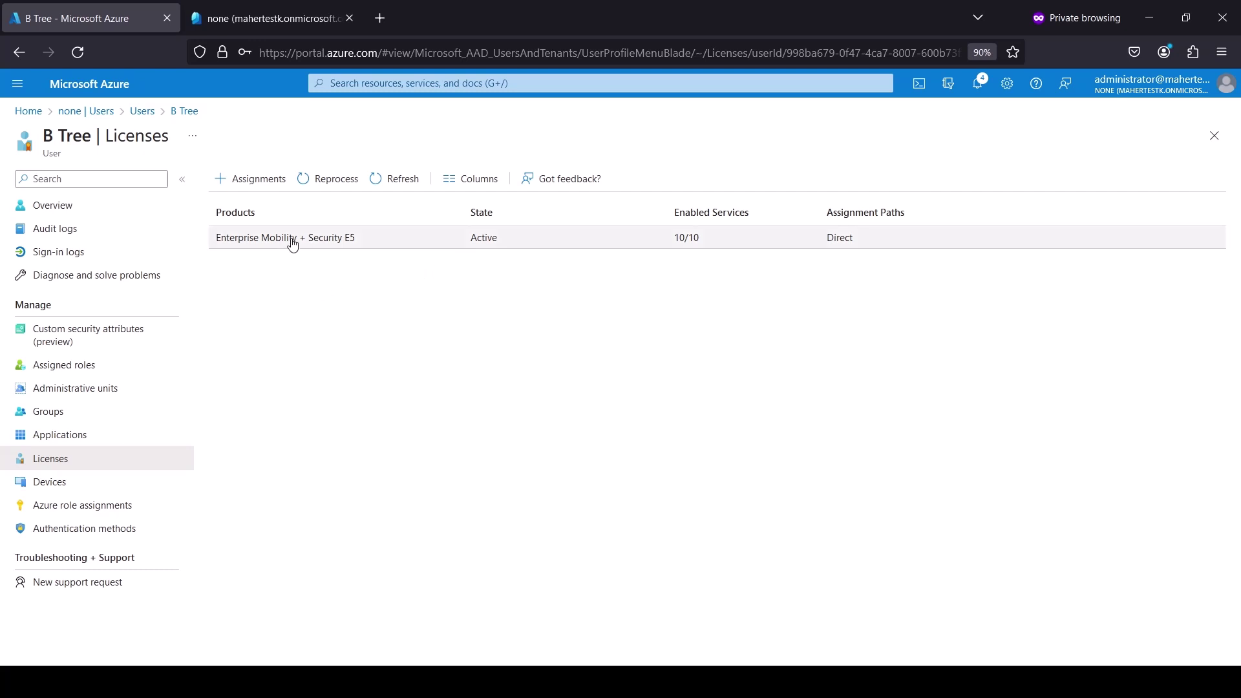
left_click(327, 246)
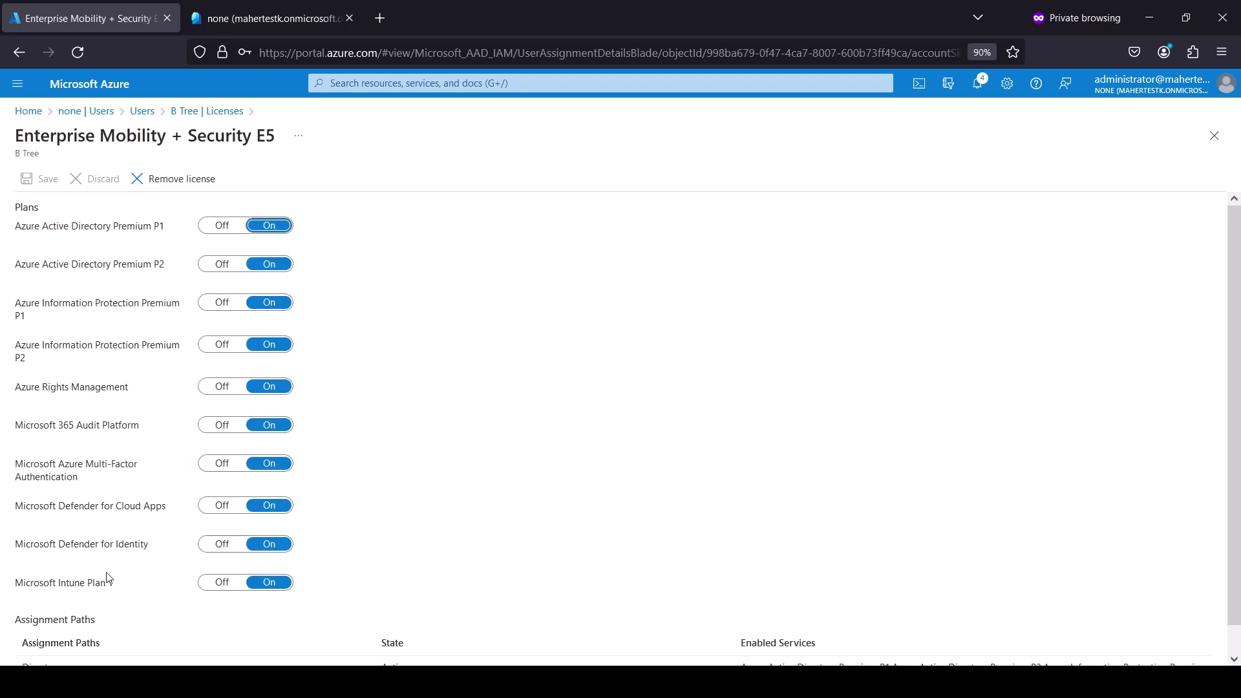
Step: Confirm Microsoft Intune Plan 1 is On in the E5 licence, then return to Users
left_click_drag(17, 585, 409, 589)
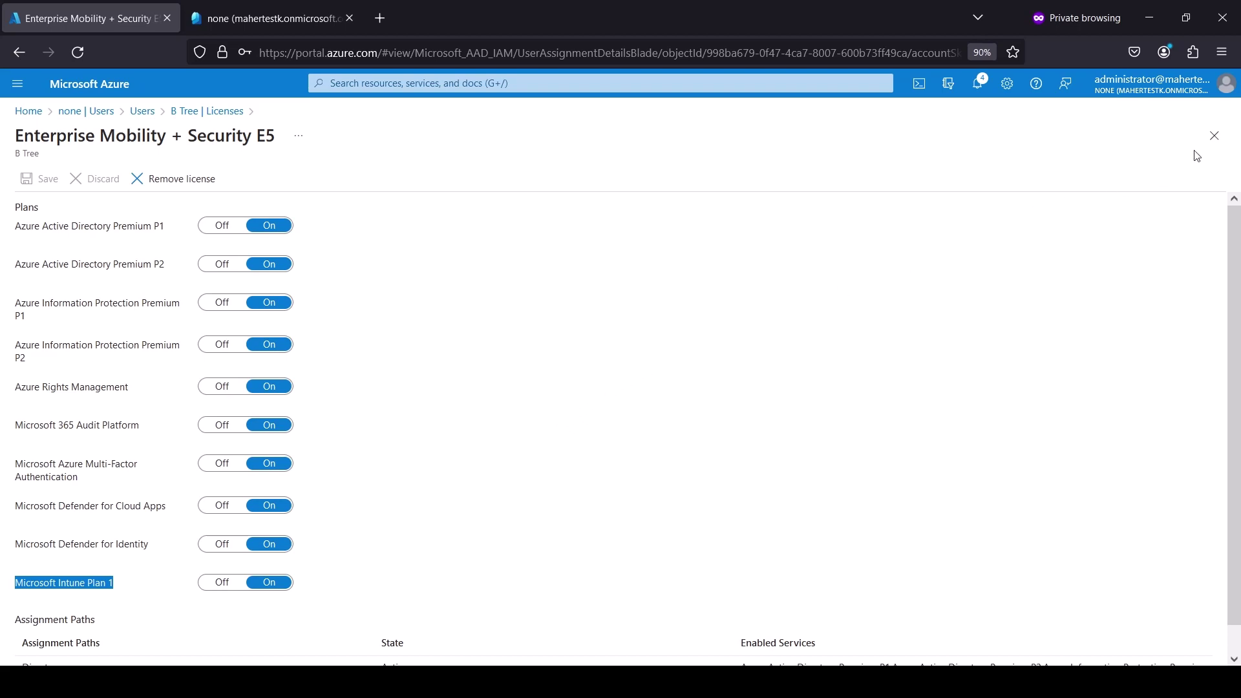
double_click(1214, 135)
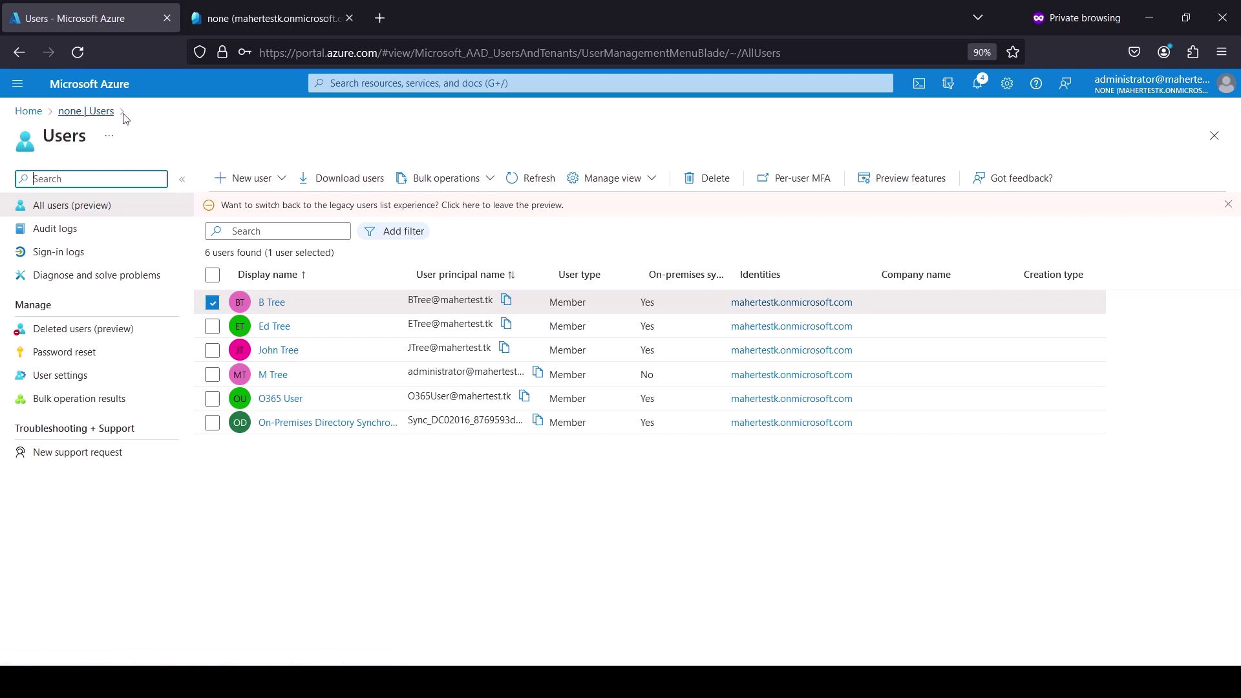
Step: Show Microsoft Intune's Mobility (MDM and MAM) Configure page, with both user scopes at None
left_click(85, 114)
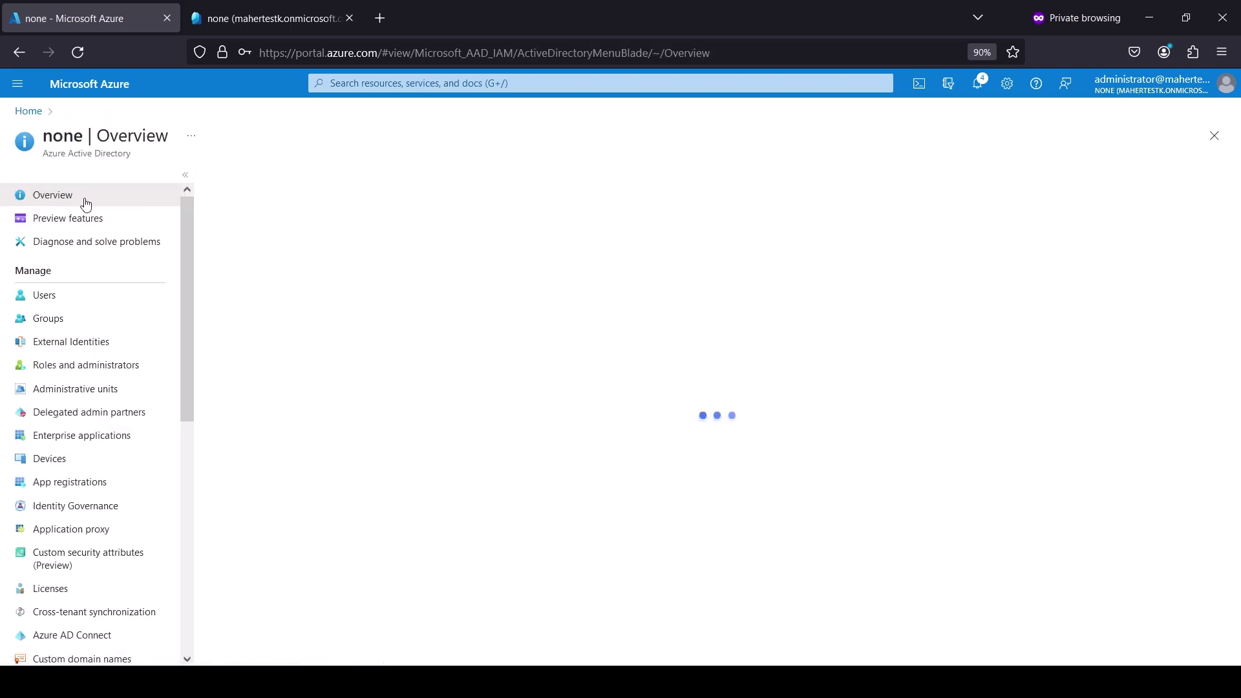
scroll(97, 339, "down", 5)
scroll(106, 350, "down", 2)
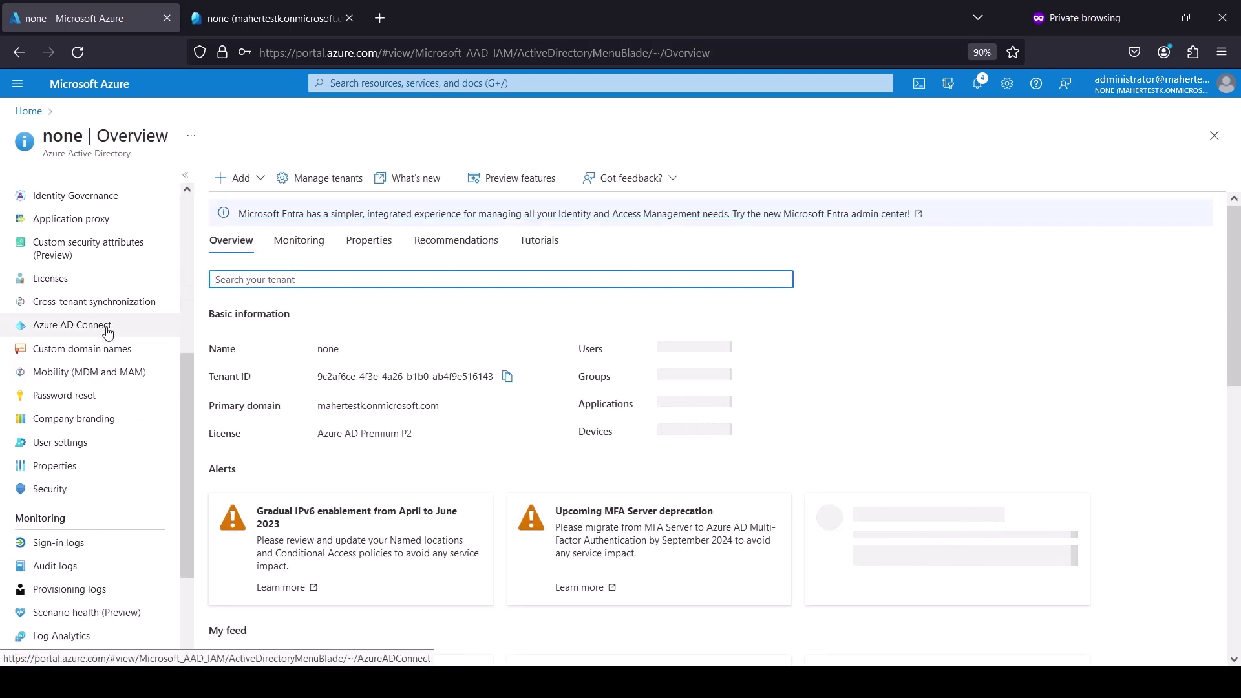
left_click(103, 373)
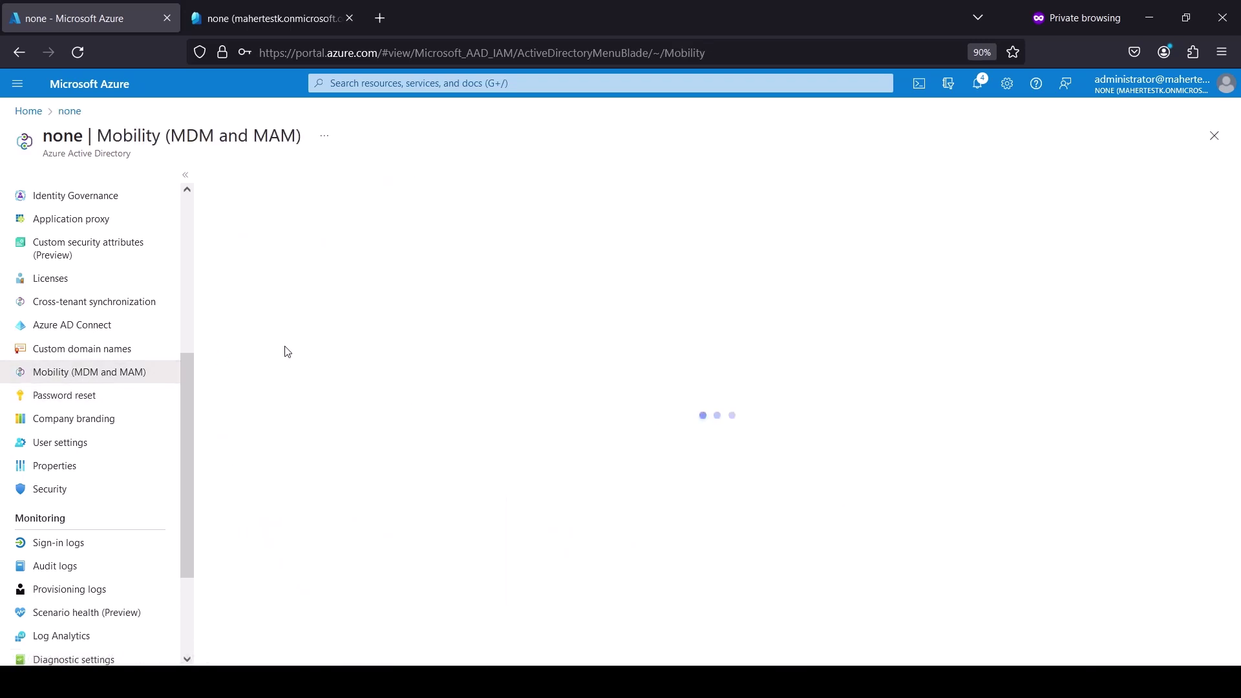
left_click(286, 240)
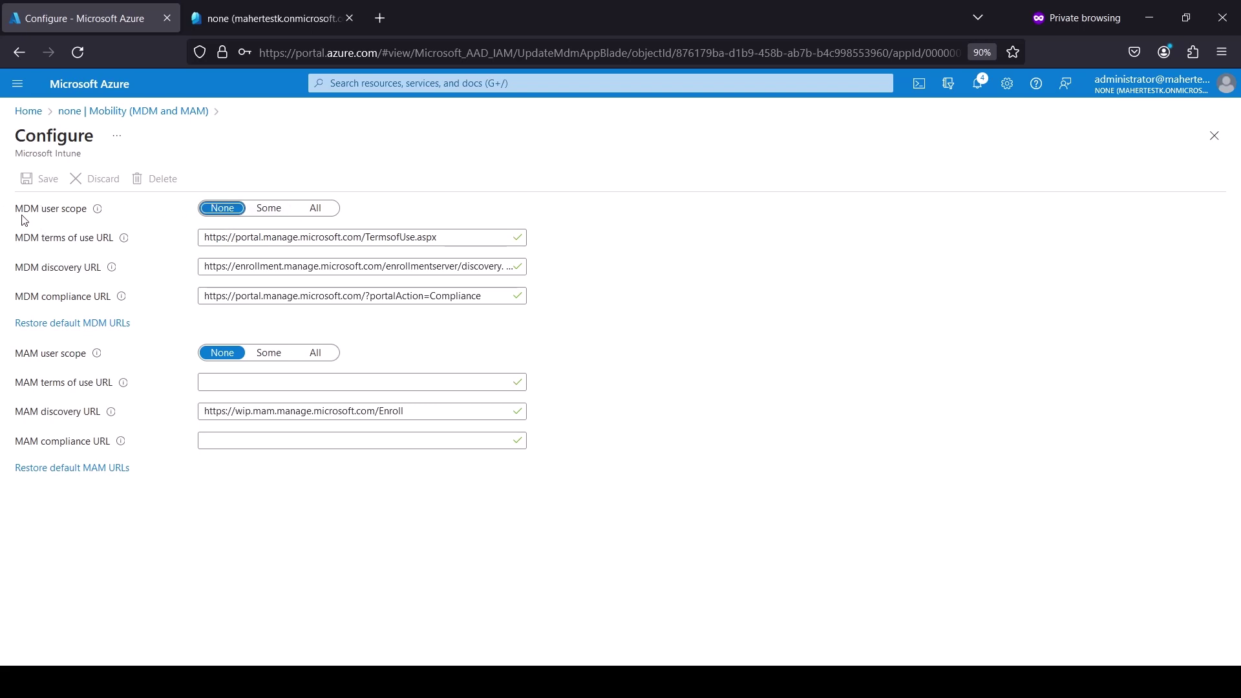
Step: Try the Some option for MDM user scope, then close the group picker unselected
left_click(269, 210)
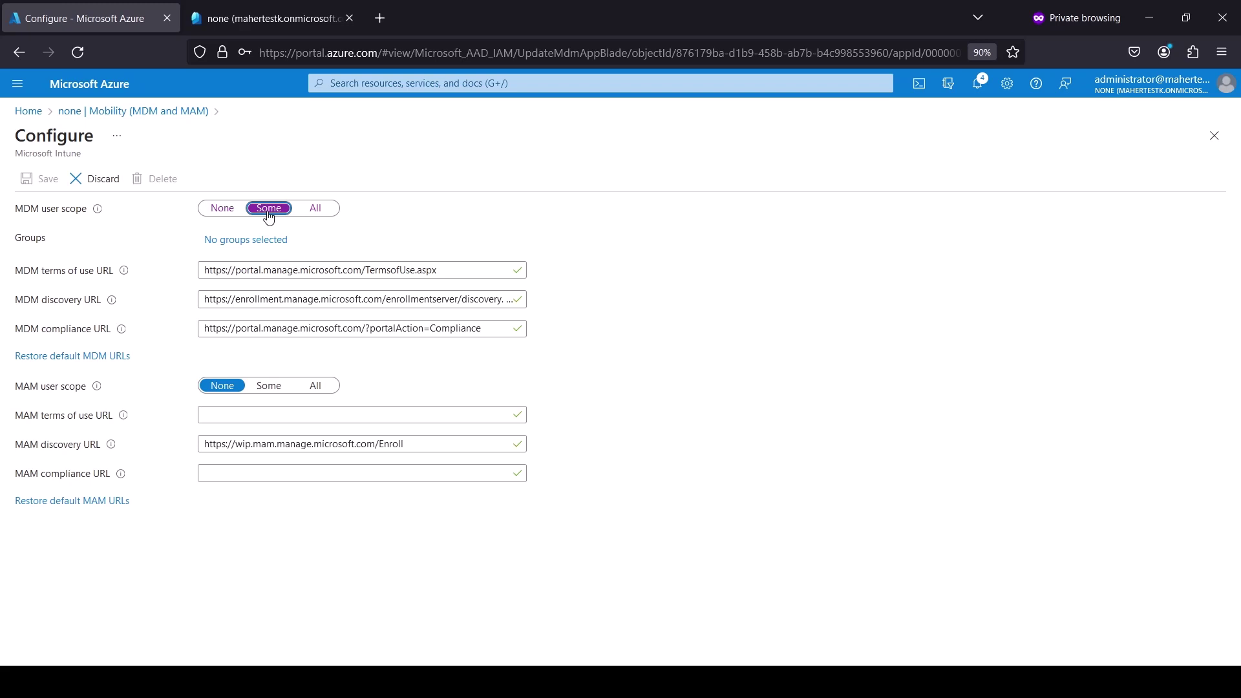
left_click(255, 241)
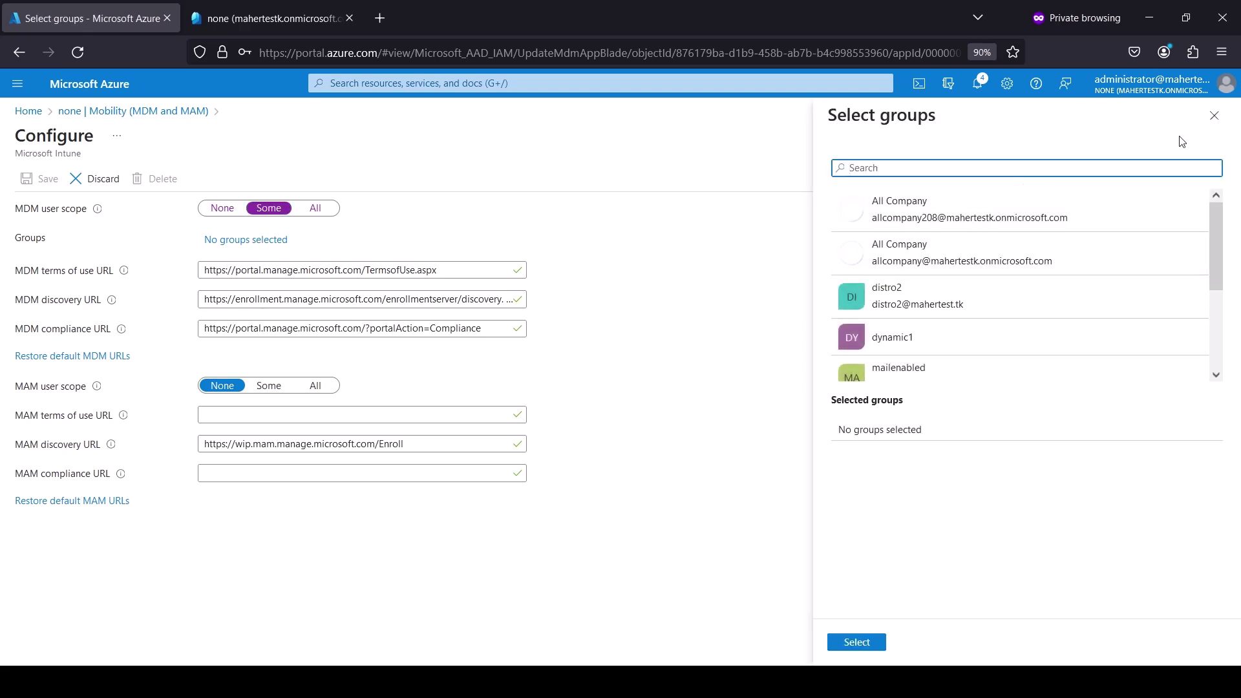
left_click(1214, 116)
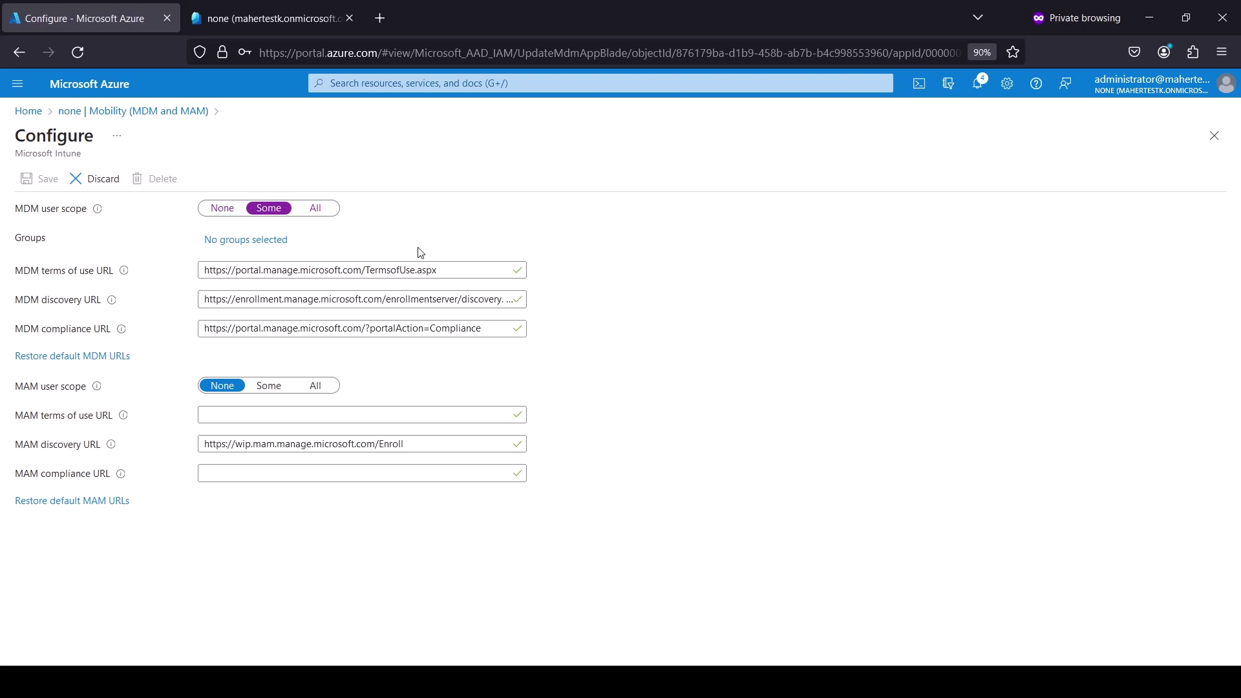
Step: Save MDM user scope as All, leaving MAM at None, and return to Mobility
left_click(330, 209)
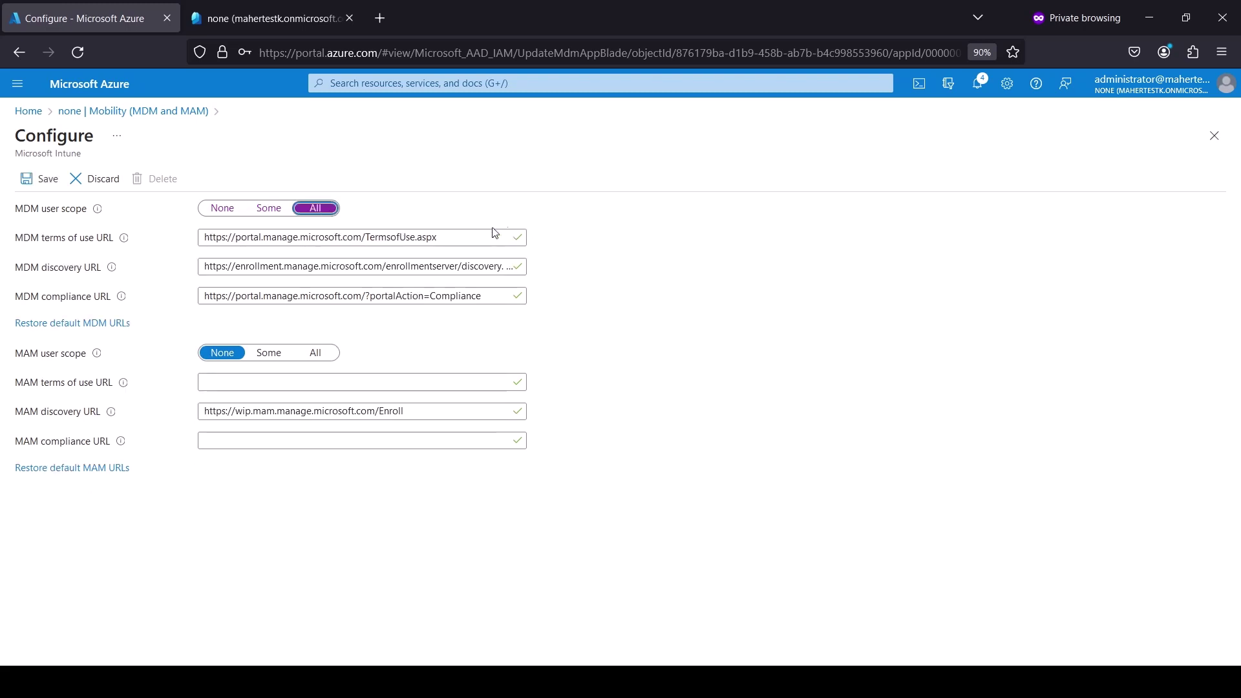
left_click(44, 181)
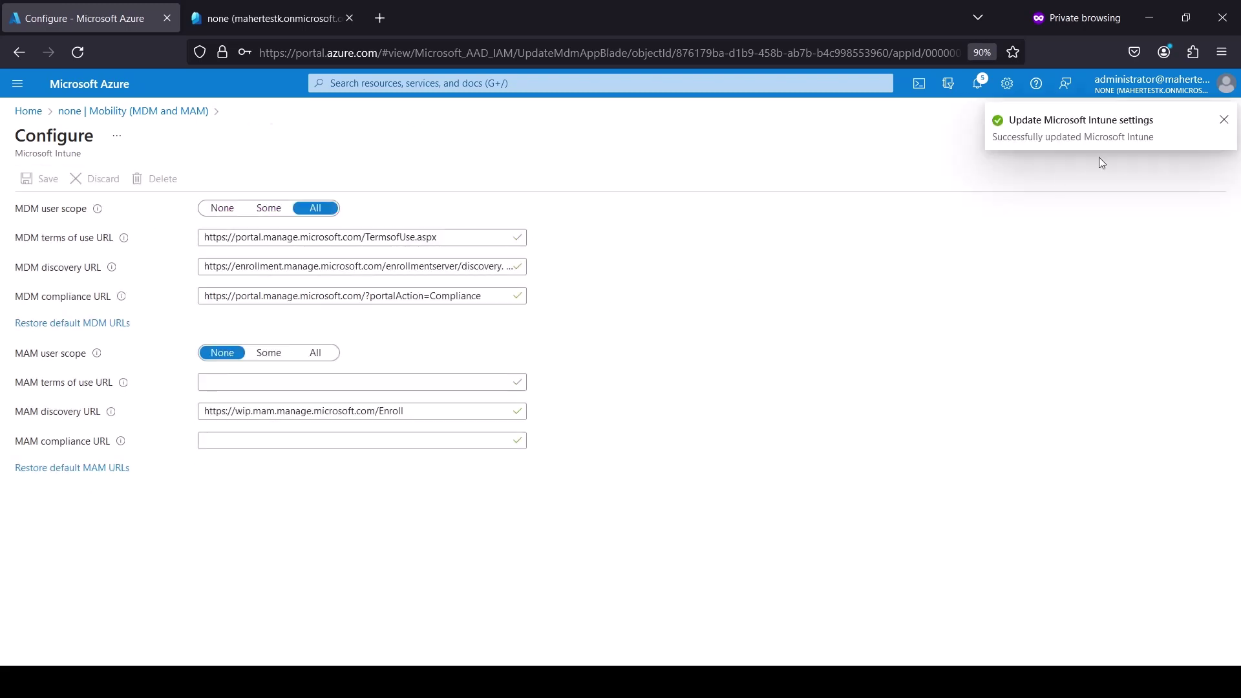
left_click(1211, 130)
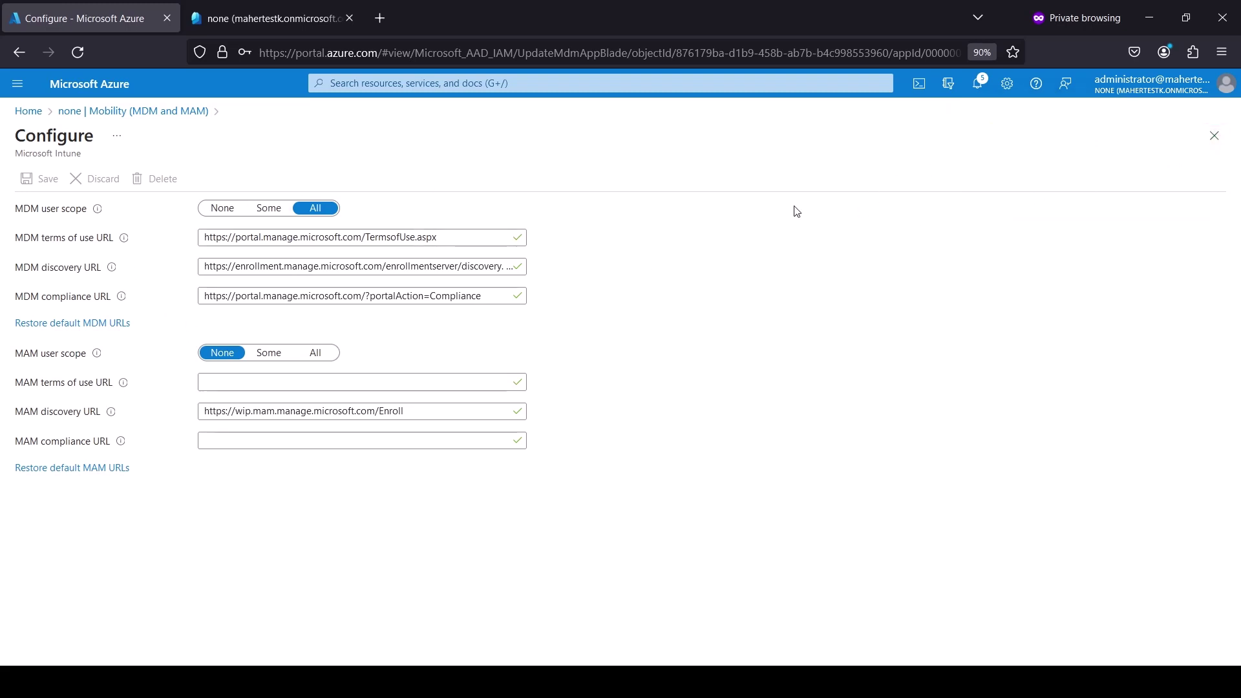
left_click(1214, 136)
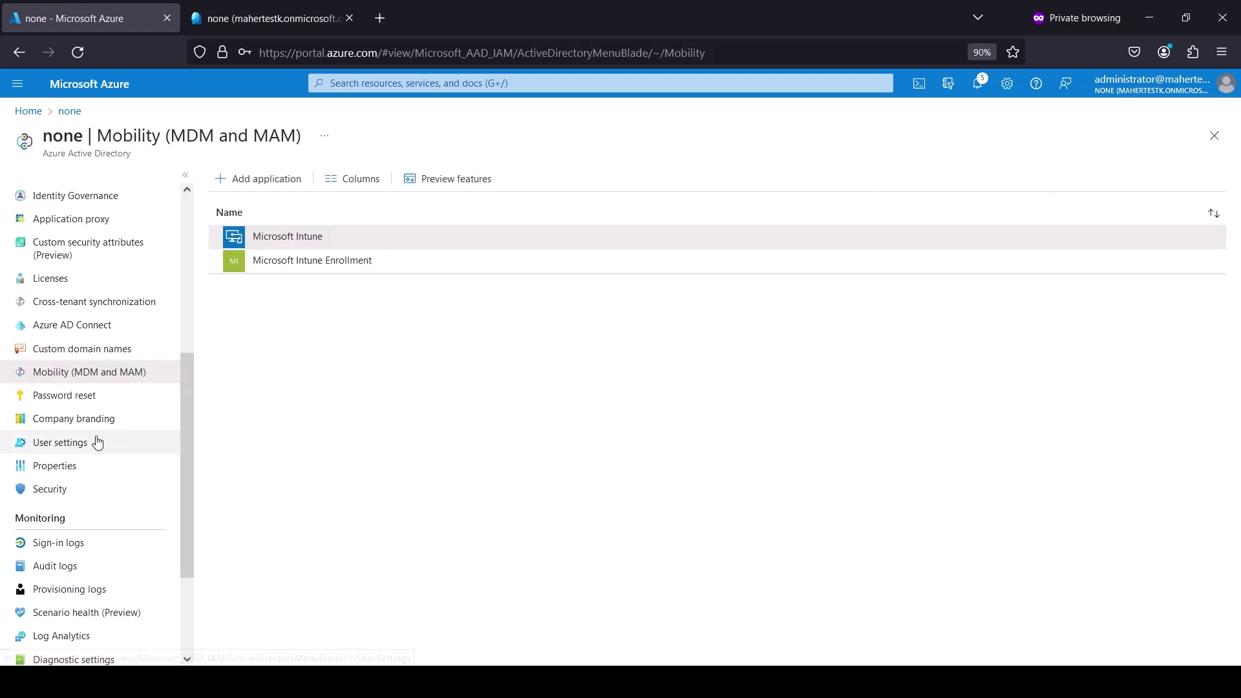
Step: Show the tenant's Company branding page on the Getting started overview
left_click(62, 420)
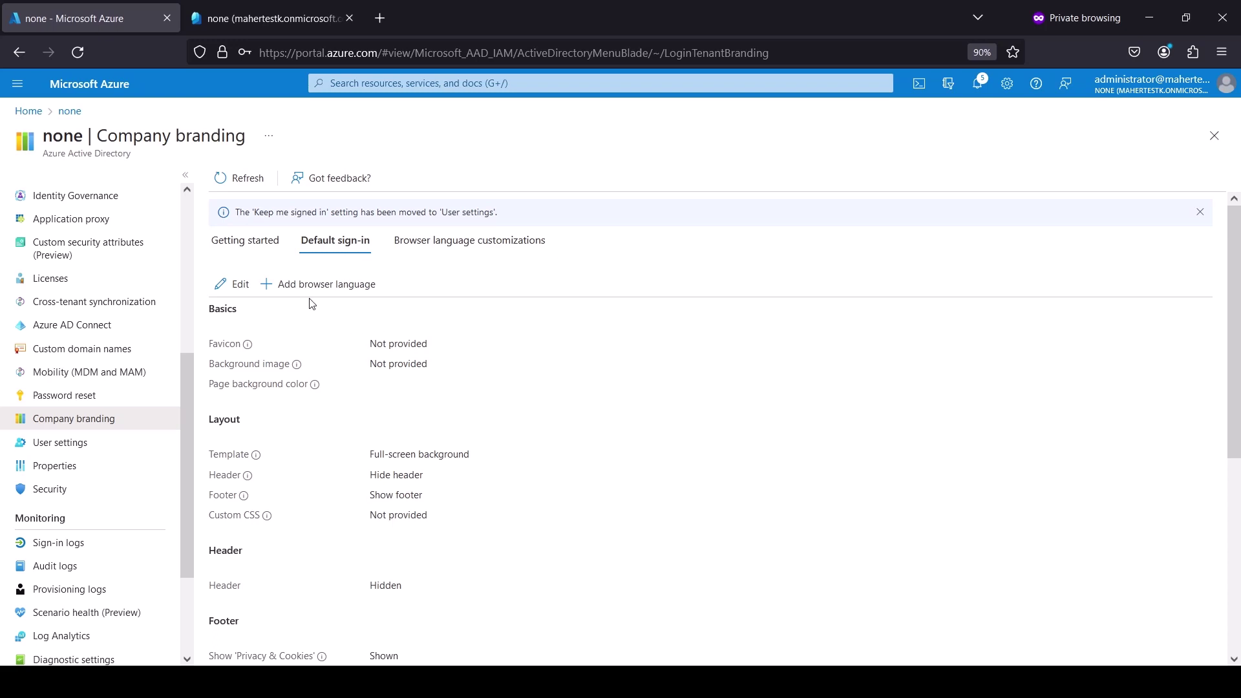
left_click(245, 243)
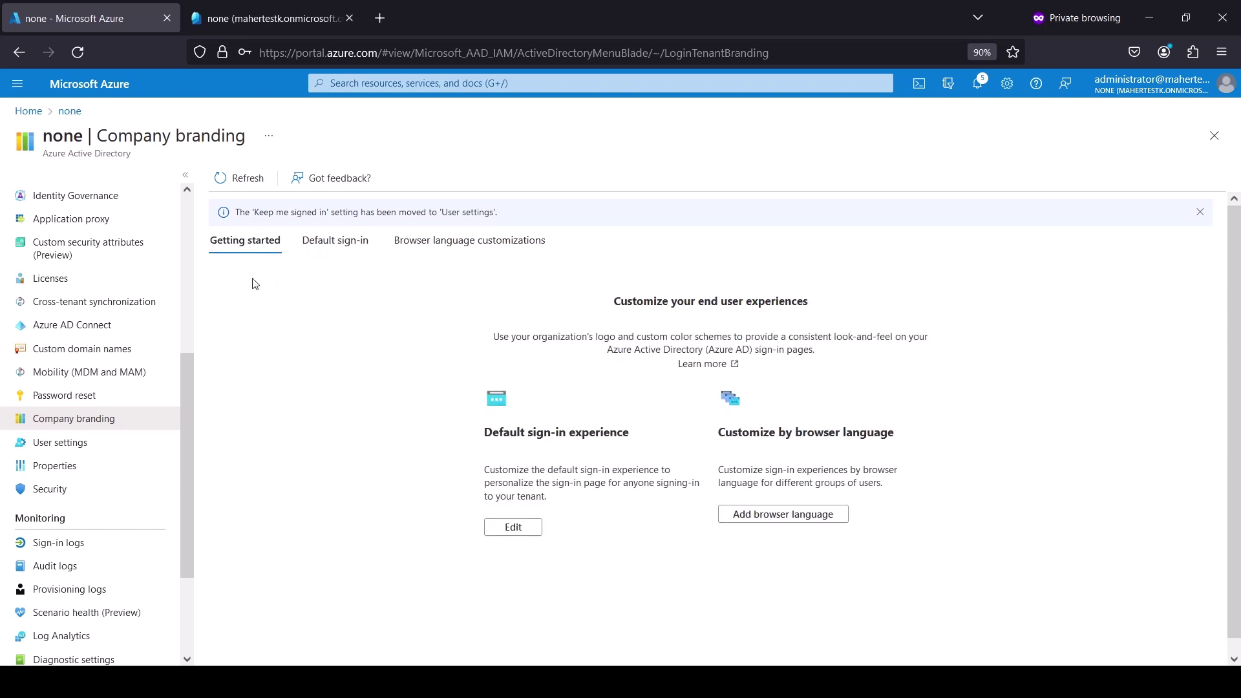
Step: Give the default sign-in form the text 'Welcome to Contoso MDM Enrollment form' and save it
left_click(525, 531)
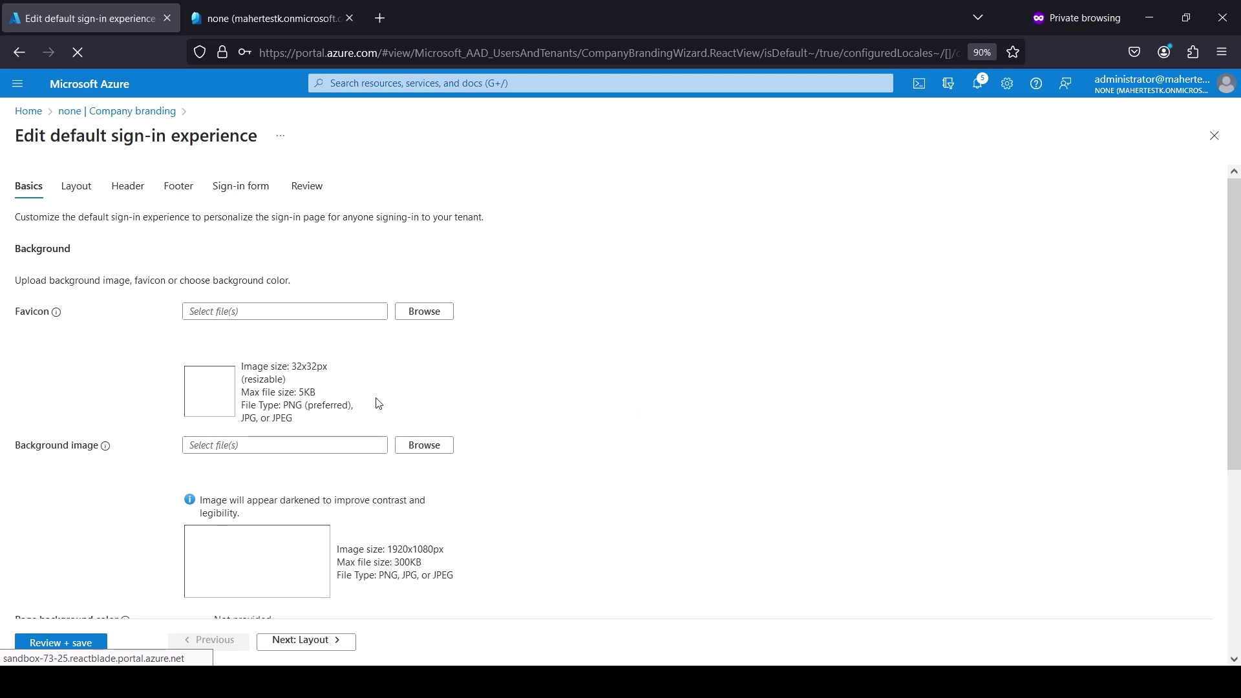
scroll(376, 403, "down", 2)
scroll(320, 456, "down", 1)
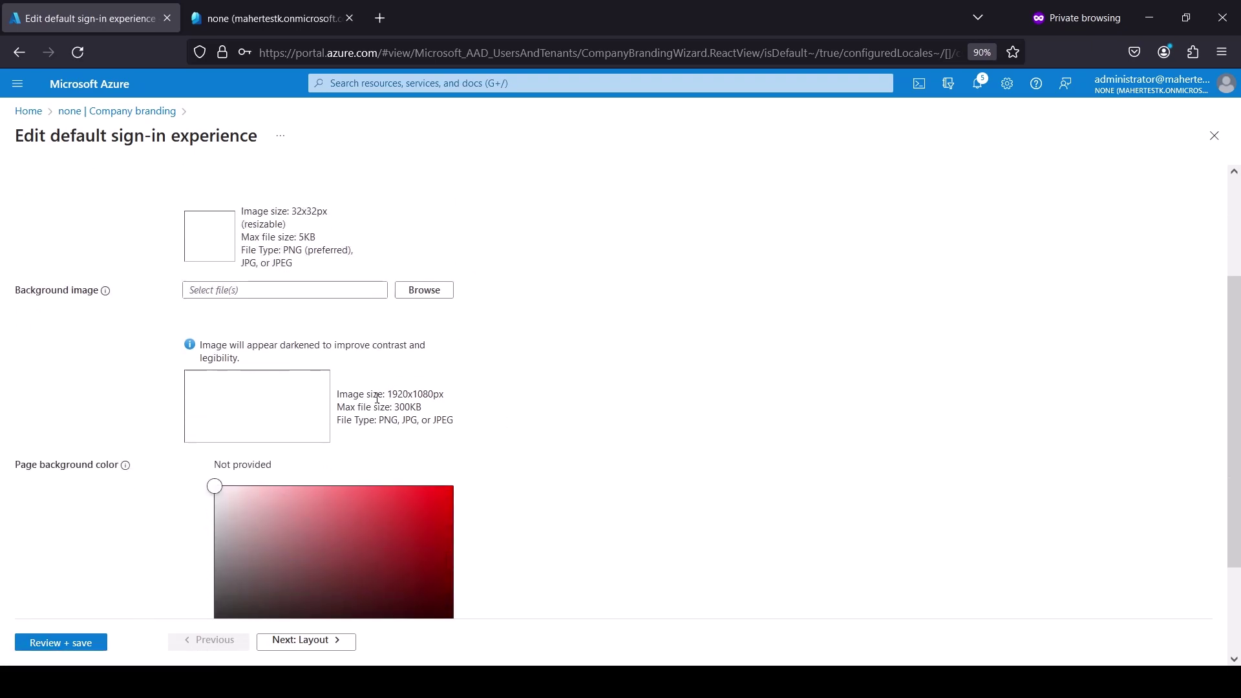
scroll(296, 513, "down", 2)
scroll(312, 528, "up", 5)
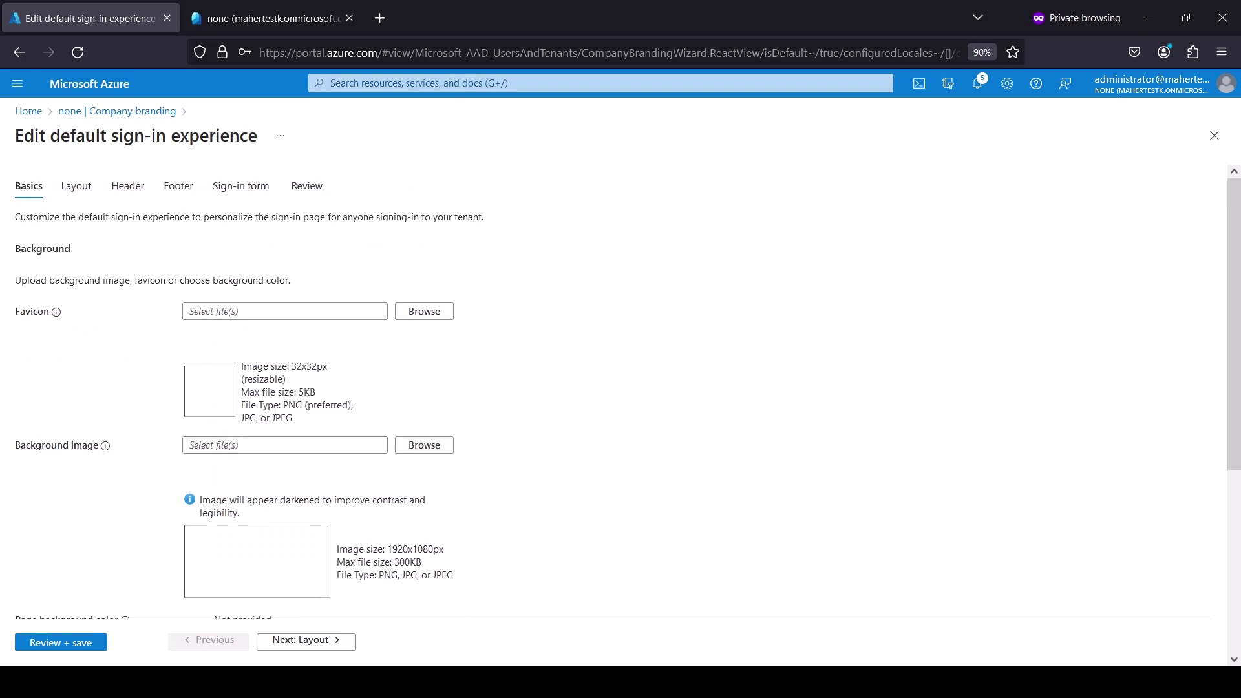
left_click(243, 190)
scroll(596, 457, "down", 1)
scroll(386, 452, "down", 3)
left_click(291, 449)
type("Welcome to Contos")
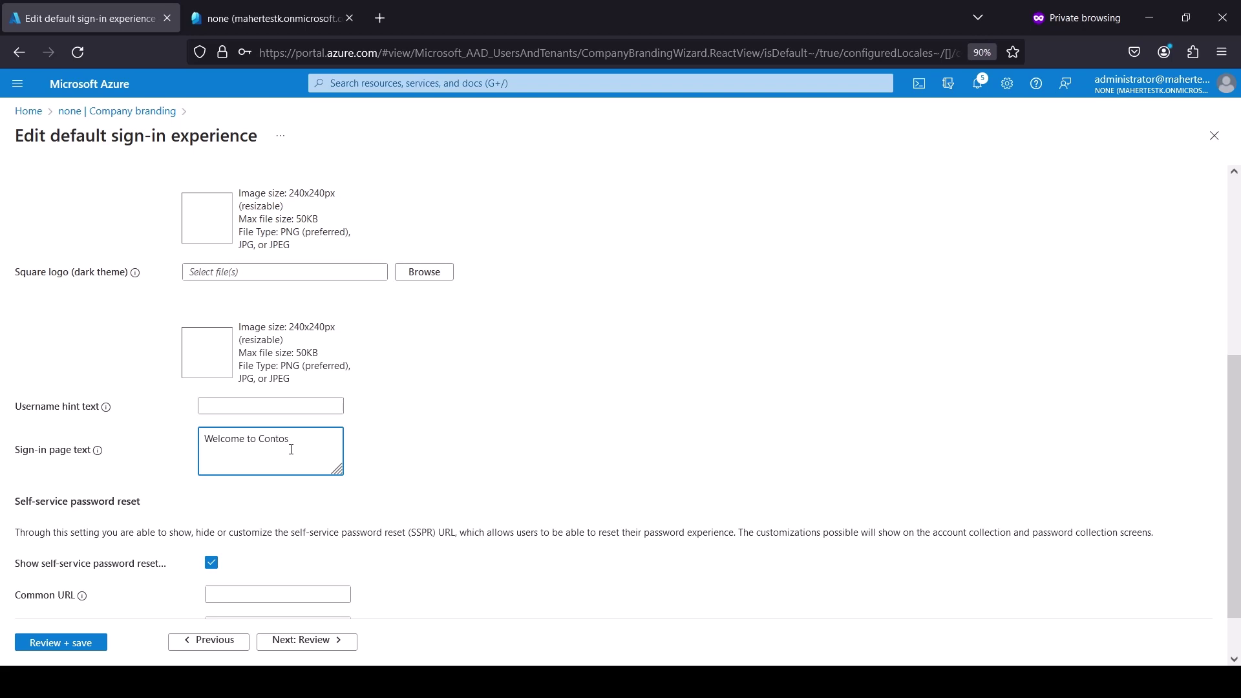
type("o")
type("nrollment form")
left_click(83, 644)
left_click(44, 643)
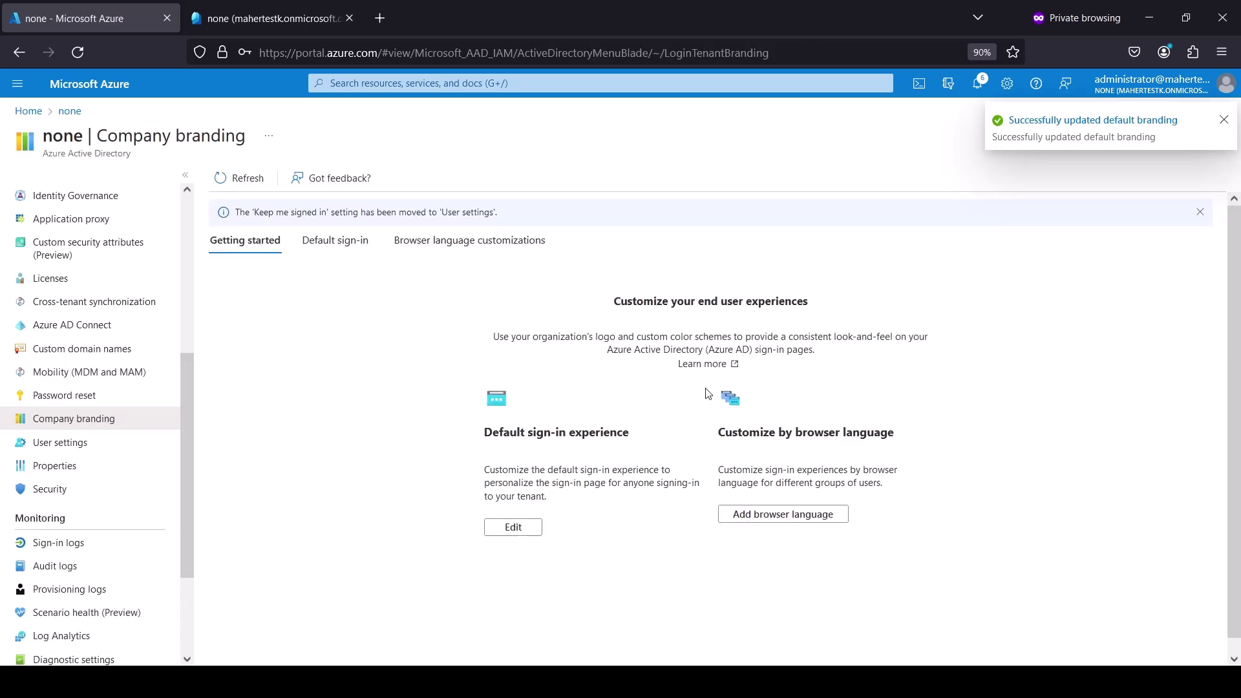